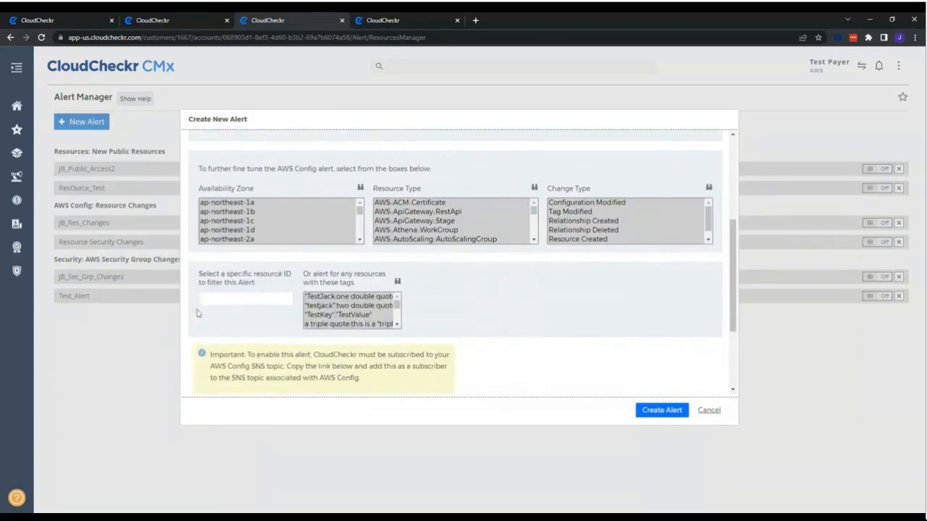
Review the tags available for filtering the AWS Config alert and close the list without changing the selection.
{"action": "left_click", "coordinate": [397, 282]}
{"action": "scroll", "coordinate": [463, 290], "scroll_direction": "down", "scroll_amount": 3}
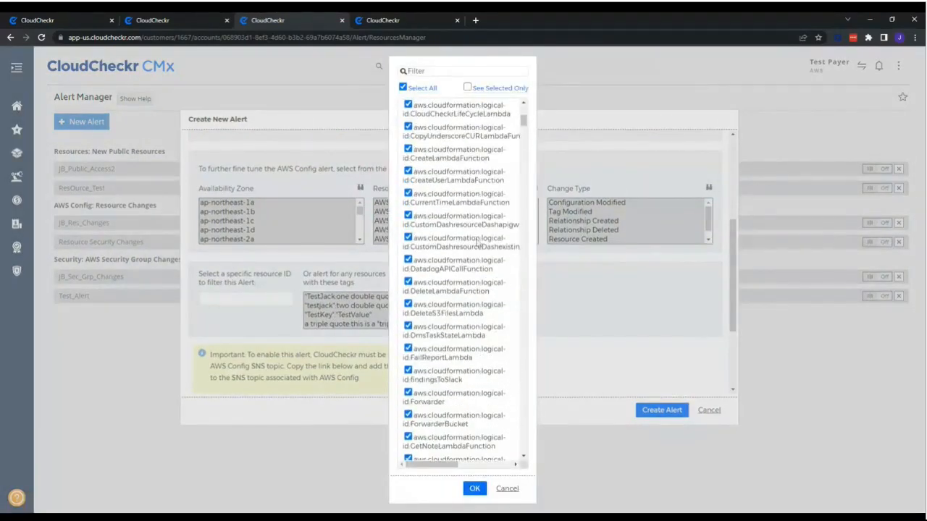
{"action": "scroll", "coordinate": [463, 290], "scroll_direction": "up", "scroll_amount": 3}
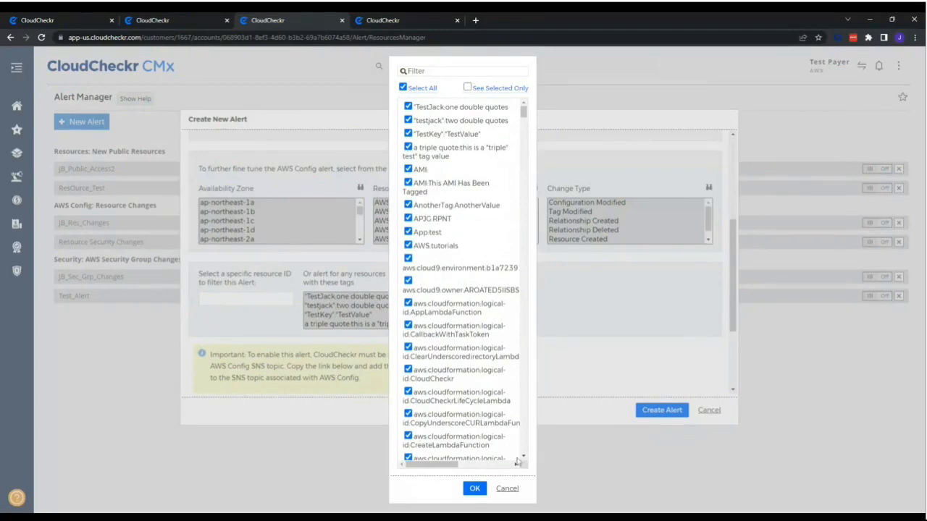
{"action": "left_click", "coordinate": [506, 489]}
Select the full Endpoint URL in the subscription note to inspect it, and cancel creating the AWS Config alert.
{"action": "scroll", "coordinate": [467, 364], "scroll_direction": "down", "scroll_amount": 3}
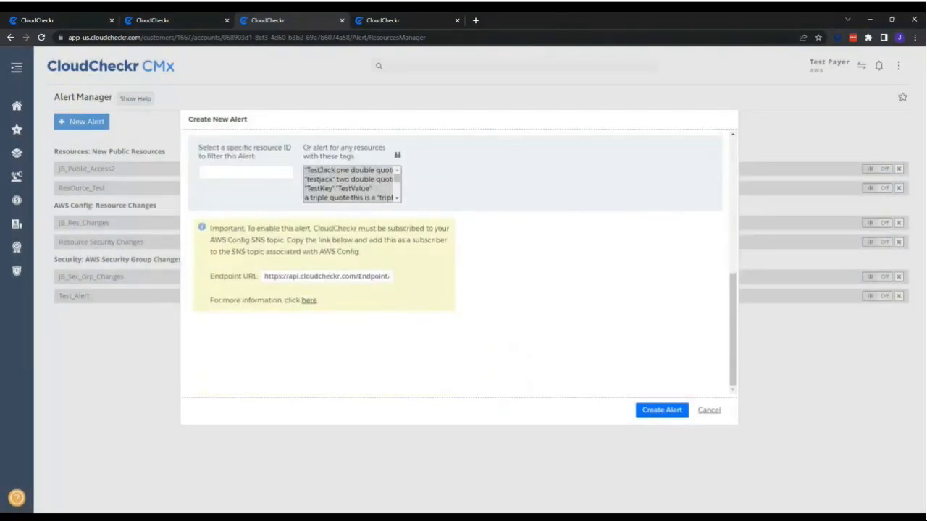
{"action": "left_click_drag", "start_coordinate": [265, 276], "coordinate": [408, 281]}
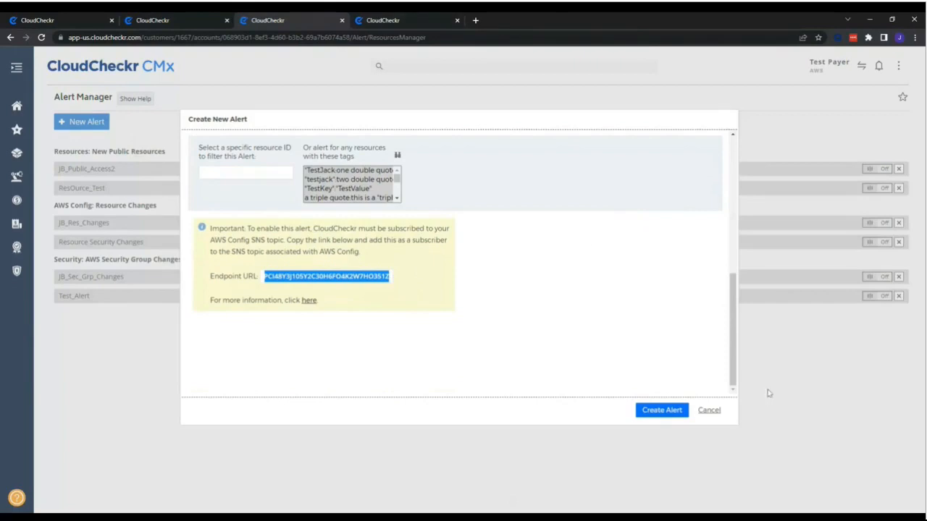
{"action": "left_click", "coordinate": [718, 413]}
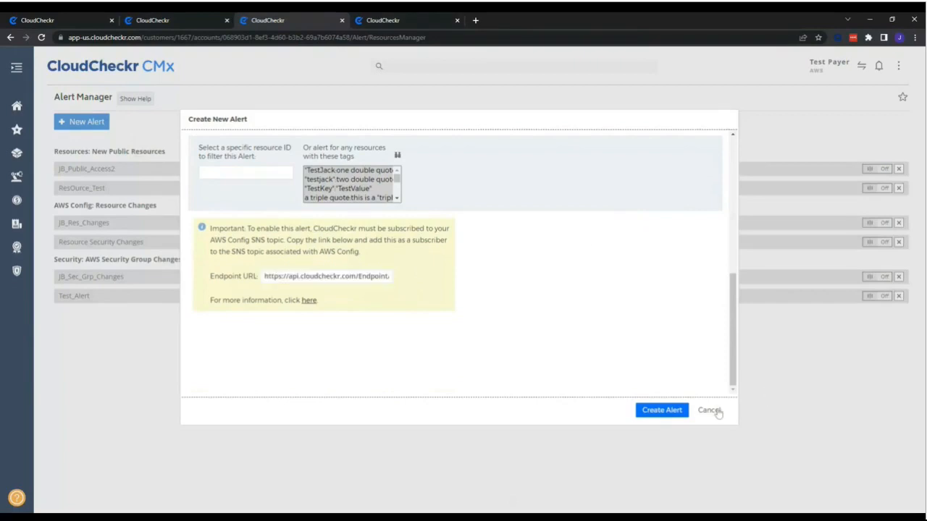
{"action": "left_click", "coordinate": [718, 414]}
Show where resource alerts are found in the navigation by going through Security and Alerts to Resources.
{"action": "mouse_move", "coordinate": [131, 263]}
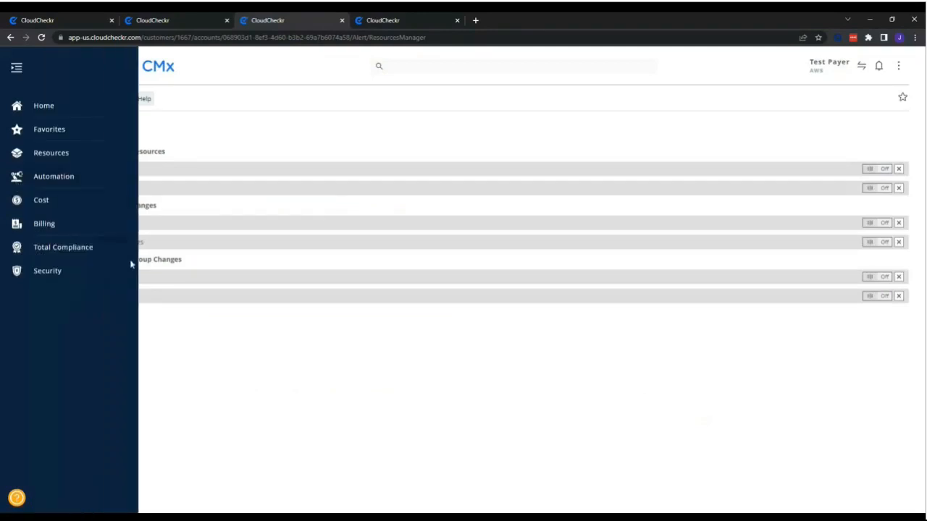
{"action": "left_click", "coordinate": [17, 274]}
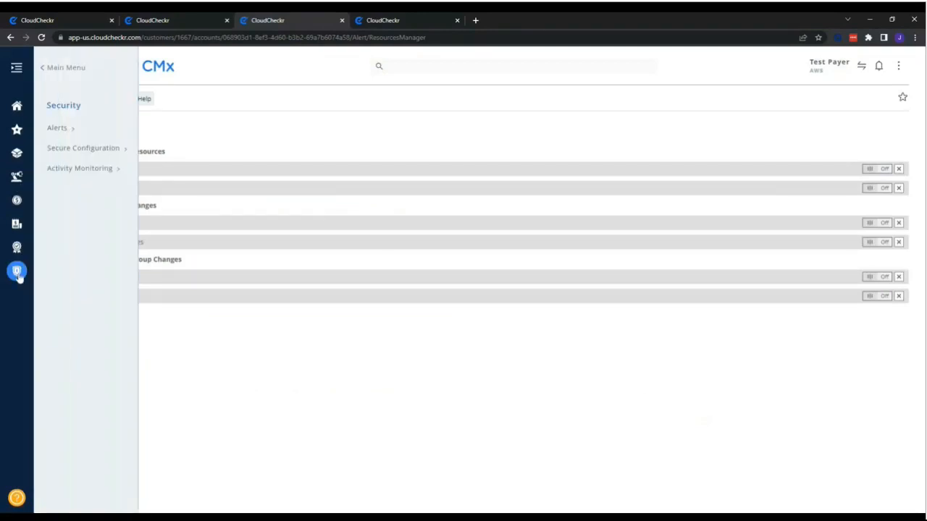
{"action": "left_click", "coordinate": [65, 129]}
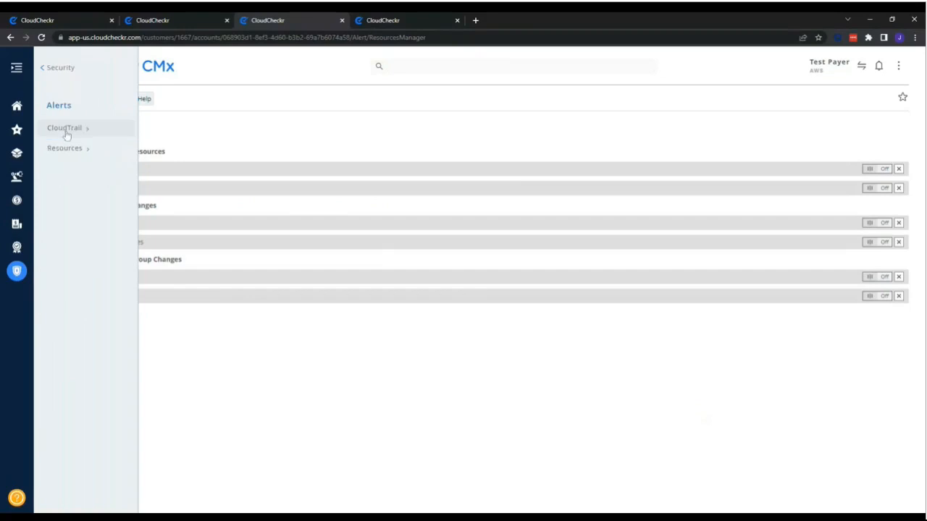
{"action": "left_click", "coordinate": [104, 147]}
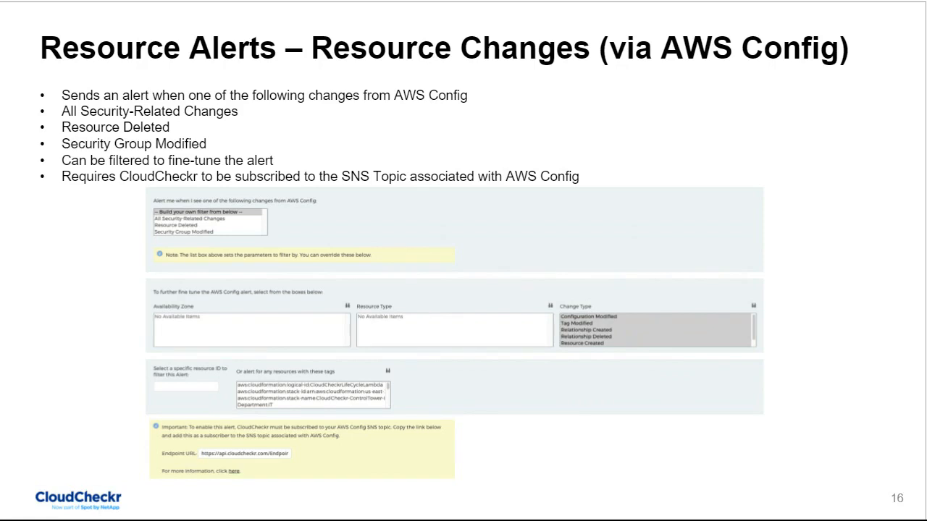
{"action": "key", "text": "Right"}
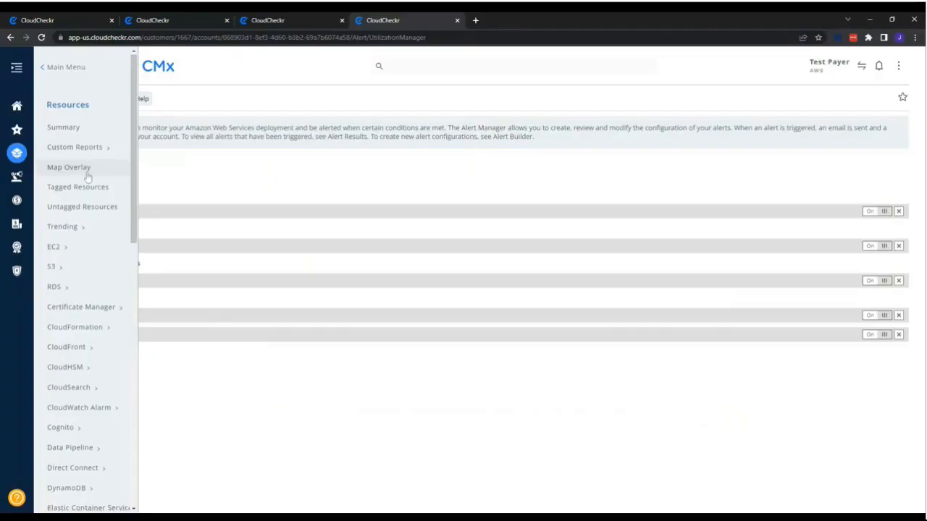
Open the Utilization Alerts manager from the Resources section.
{"action": "scroll", "coordinate": [87, 178], "scroll_direction": "down", "scroll_amount": 10}
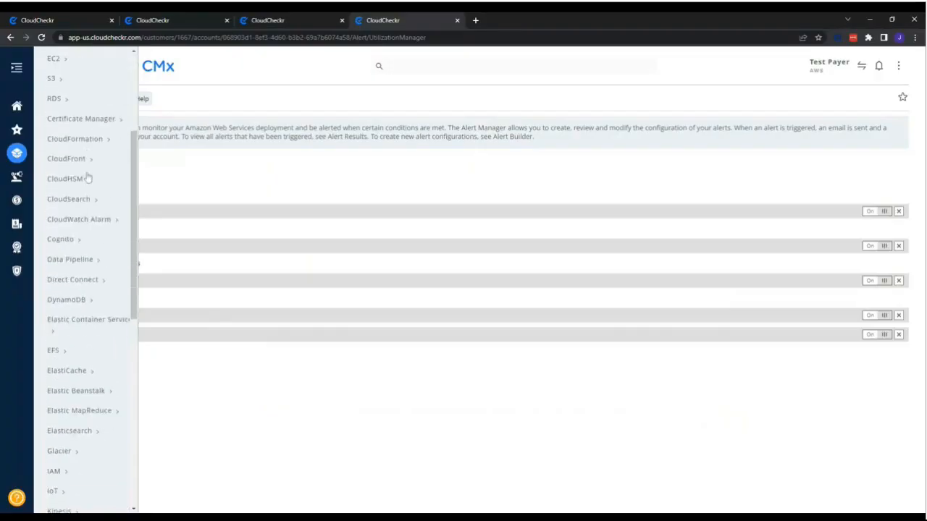
{"action": "scroll", "coordinate": [87, 178], "scroll_direction": "down", "scroll_amount": 6}
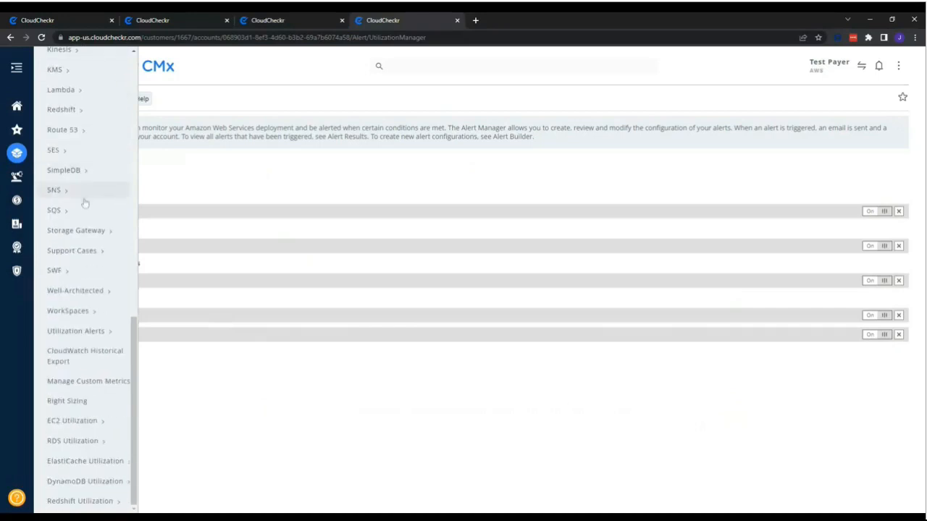
{"action": "left_click", "coordinate": [87, 333]}
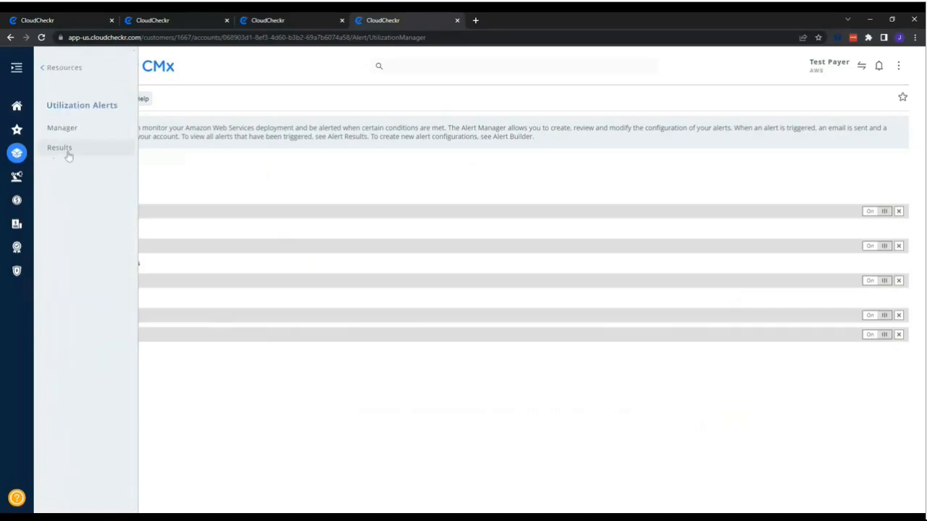
{"action": "left_click", "coordinate": [85, 129]}
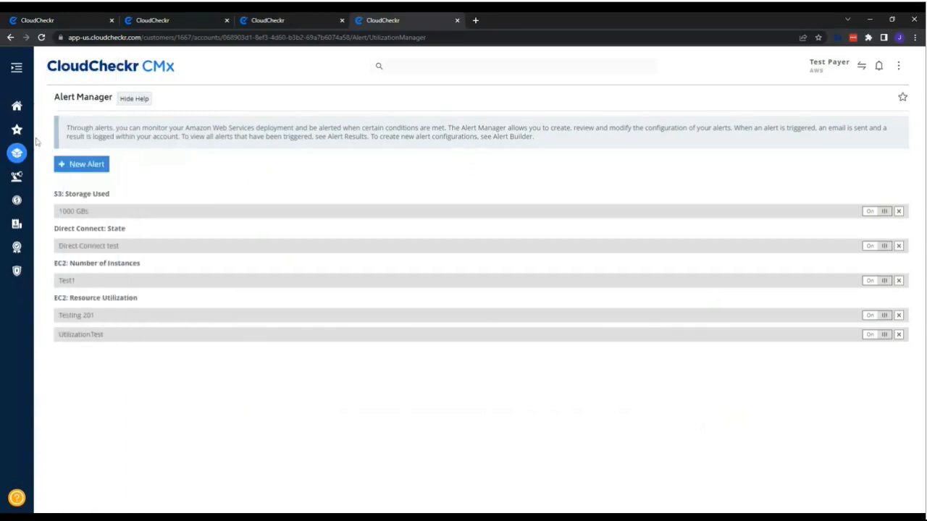
Start a new utilization alert, set its type to Direct Connect and check its Notifications section.
{"action": "left_click", "coordinate": [92, 167]}
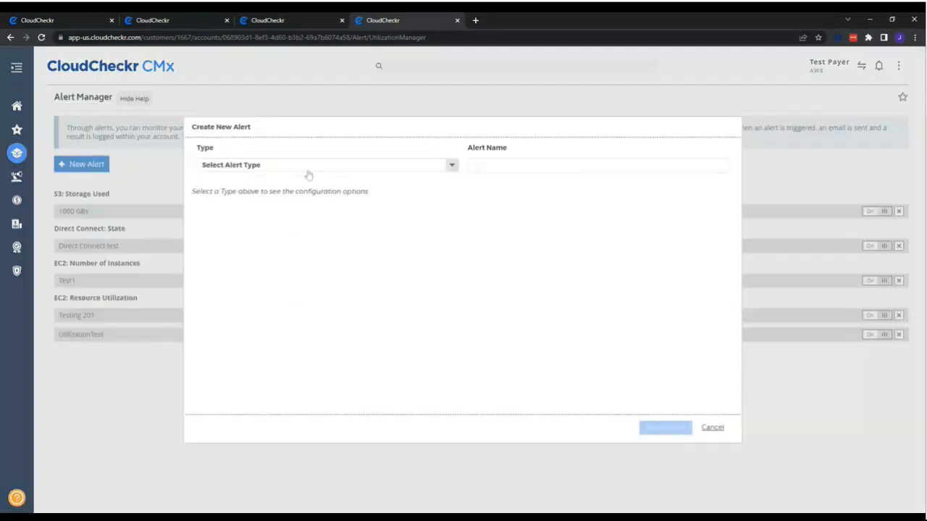
{"action": "left_click", "coordinate": [332, 170]}
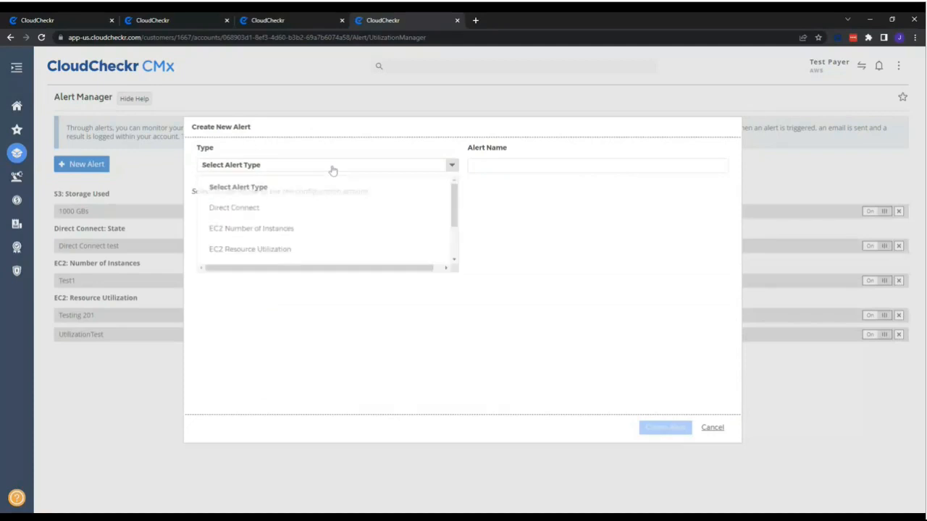
{"action": "left_click", "coordinate": [306, 210]}
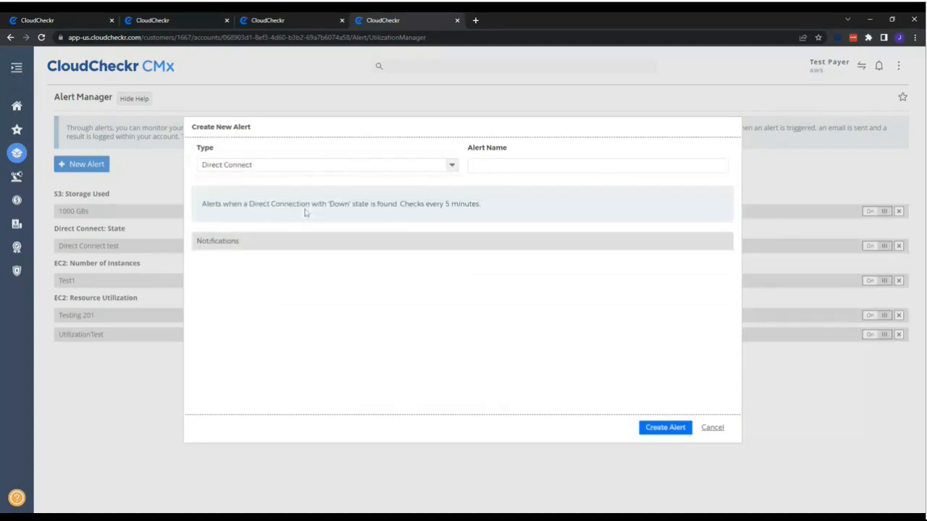
{"action": "left_click", "coordinate": [228, 246]}
{"action": "left_click", "coordinate": [231, 243]}
Set the alert type to EC2 Number of Instances, triggering when the total of running instances is less than 45.
{"action": "left_click", "coordinate": [240, 169]}
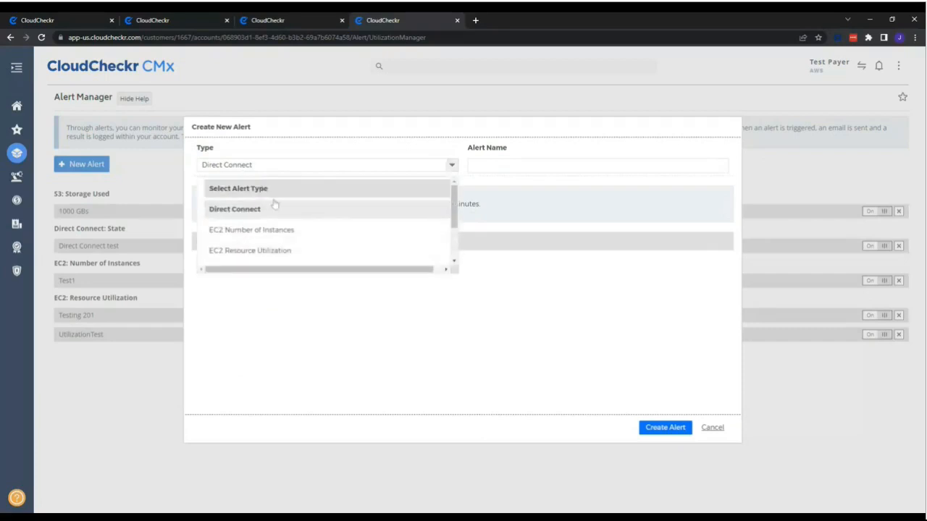
{"action": "left_click", "coordinate": [298, 237]}
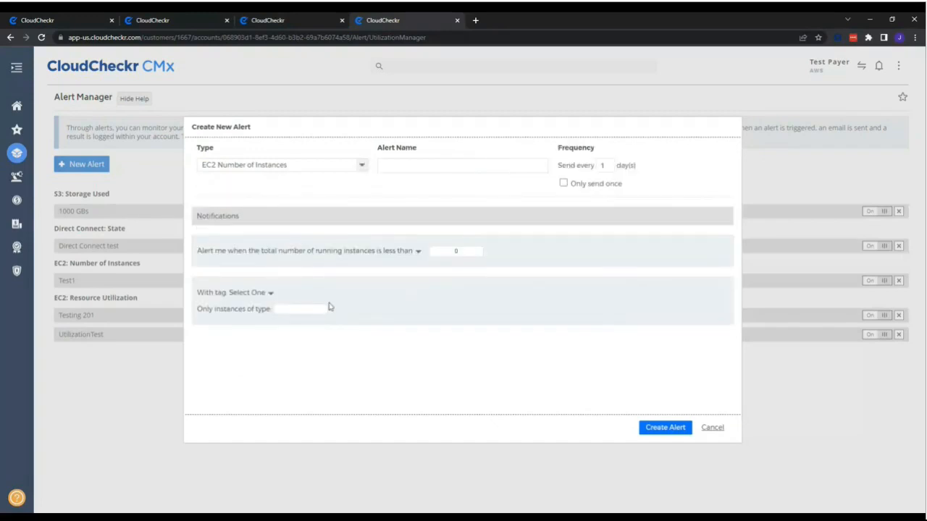
{"action": "left_click", "coordinate": [418, 251]}
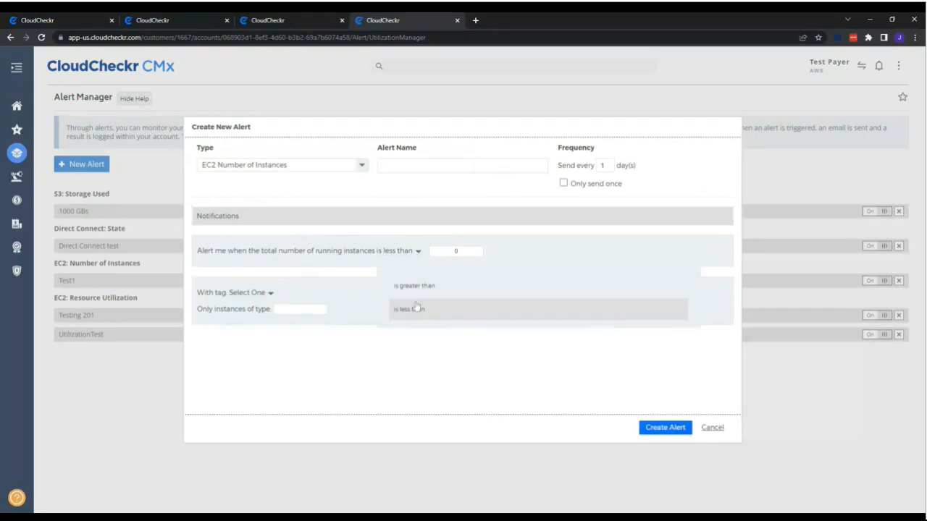
{"action": "left_click", "coordinate": [415, 343]}
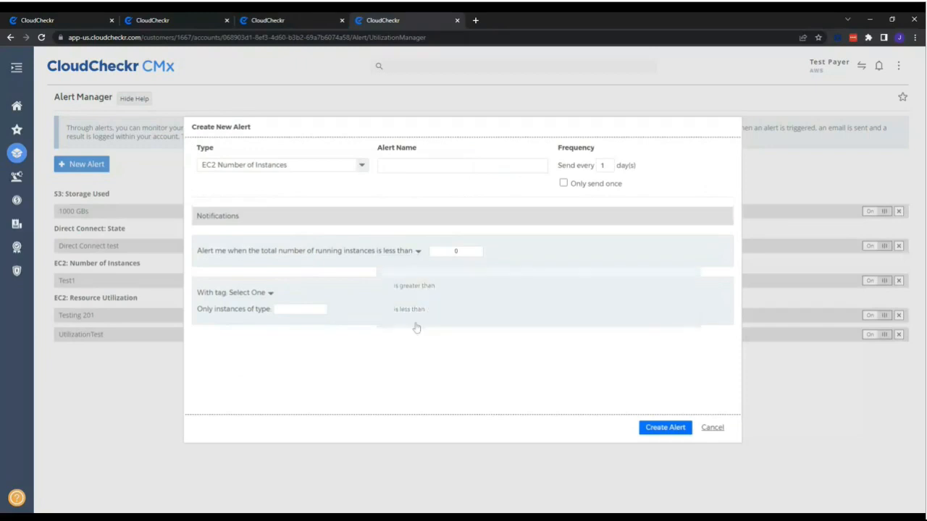
{"action": "double_click", "coordinate": [456, 250]}
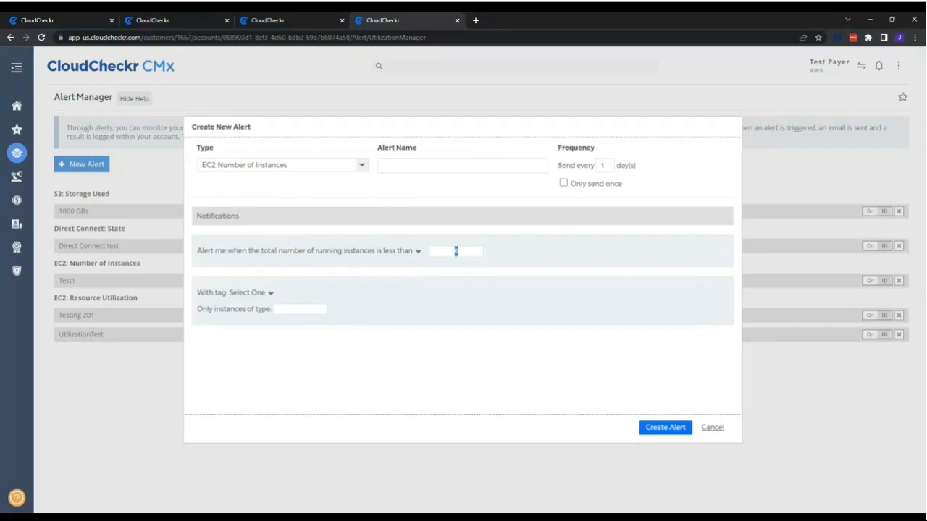
{"action": "type", "text": "45"}
Change the running-instances condition to is greater than 55.
{"action": "left_click", "coordinate": [417, 251]}
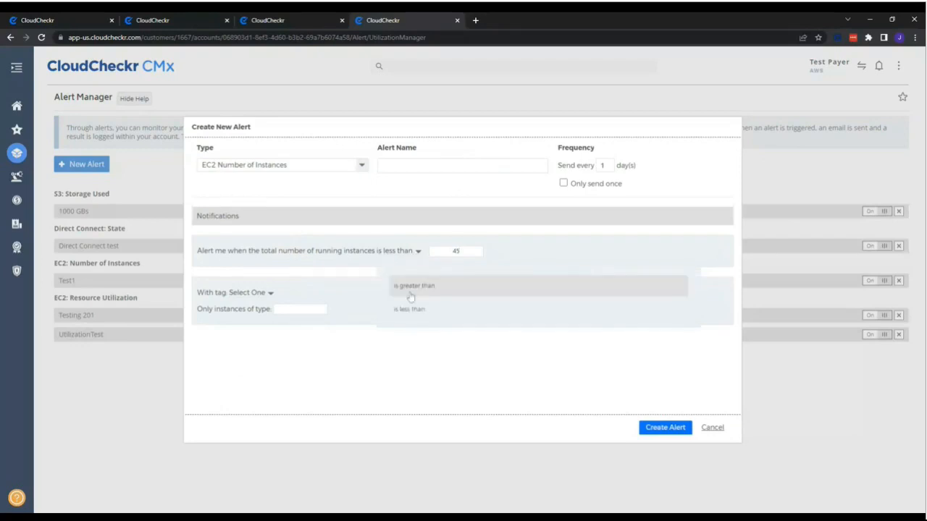
{"action": "left_click", "coordinate": [409, 291]}
{"action": "left_click_drag", "start_coordinate": [465, 251], "coordinate": [526, 258]}
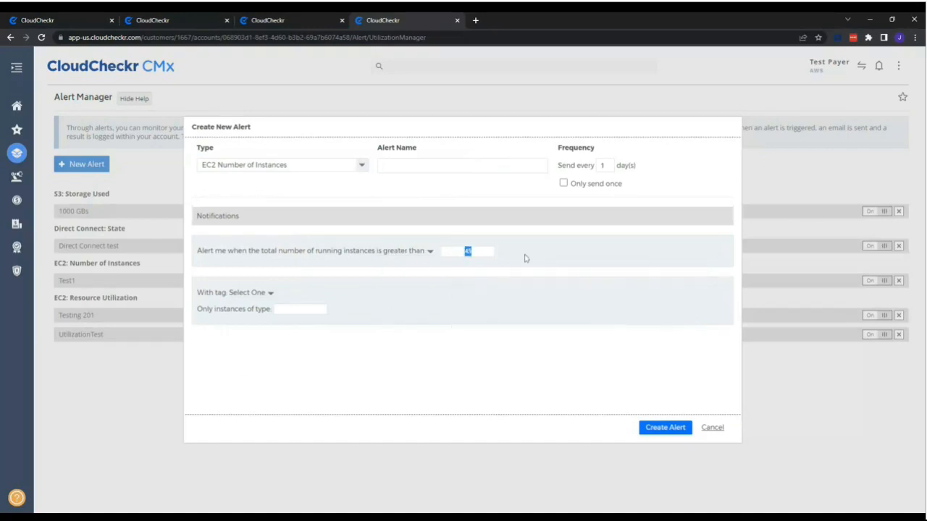
{"action": "type", "text": "55"}
Look through the tags offered for the instance-count alert and leave the tag filter unset.
{"action": "left_click", "coordinate": [270, 294]}
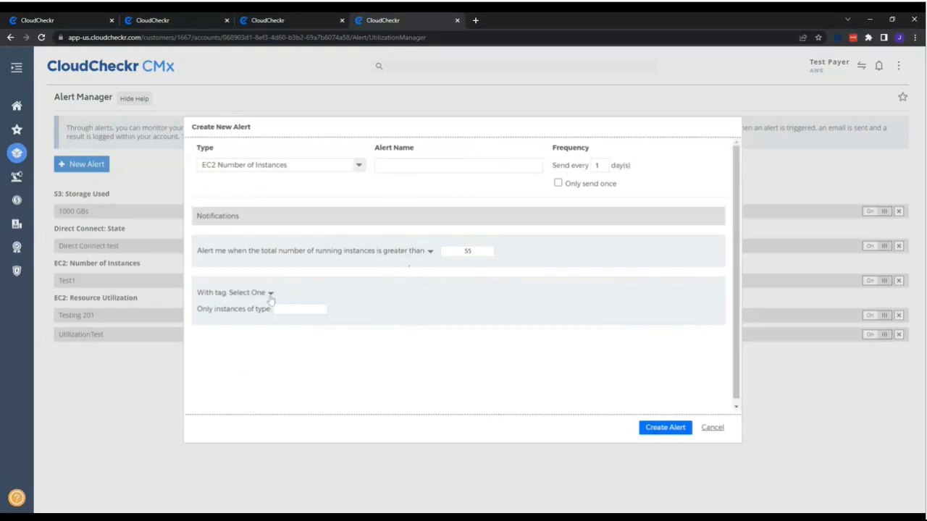
{"action": "scroll", "coordinate": [331, 373], "scroll_direction": "down", "scroll_amount": 2}
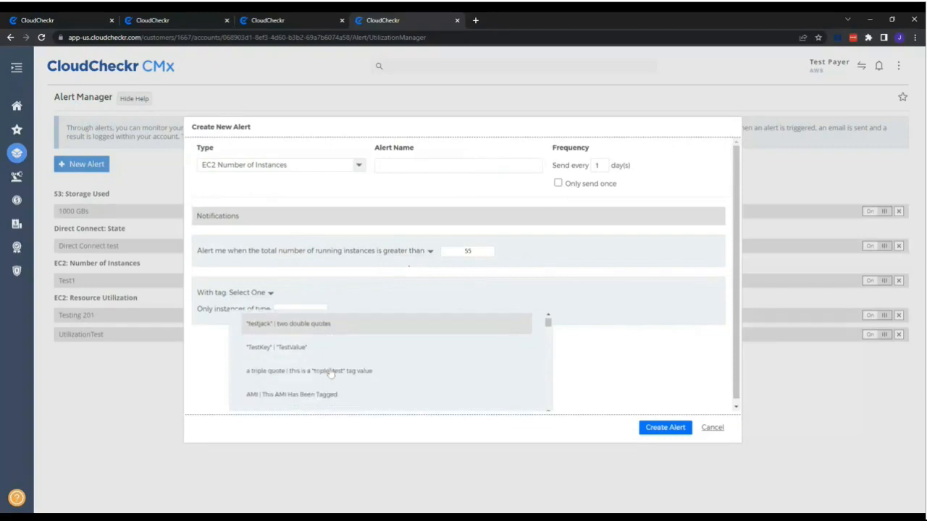
{"action": "left_click", "coordinate": [210, 352]}
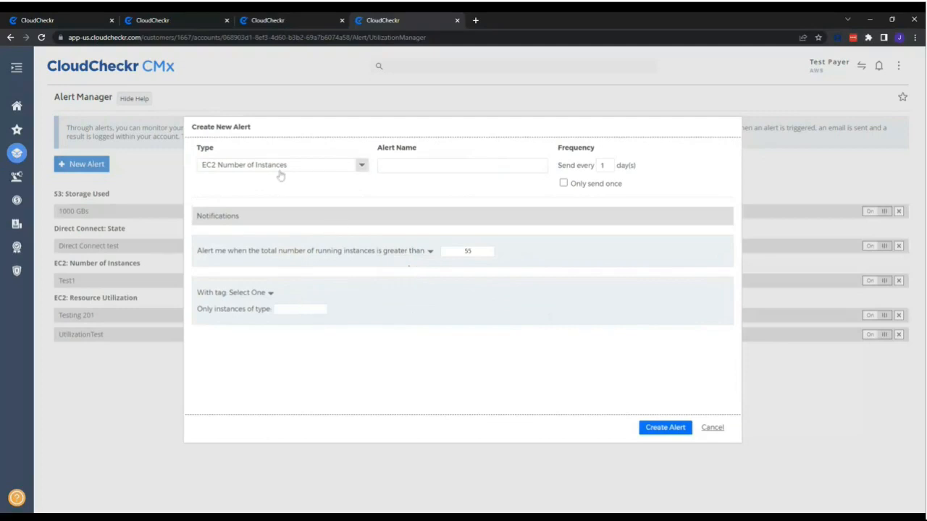
Set the alert type to EC2 Resource Utilization with an average CPU threshold of greater than 75%.
{"action": "left_click", "coordinate": [330, 165]}
{"action": "left_click", "coordinate": [321, 251]}
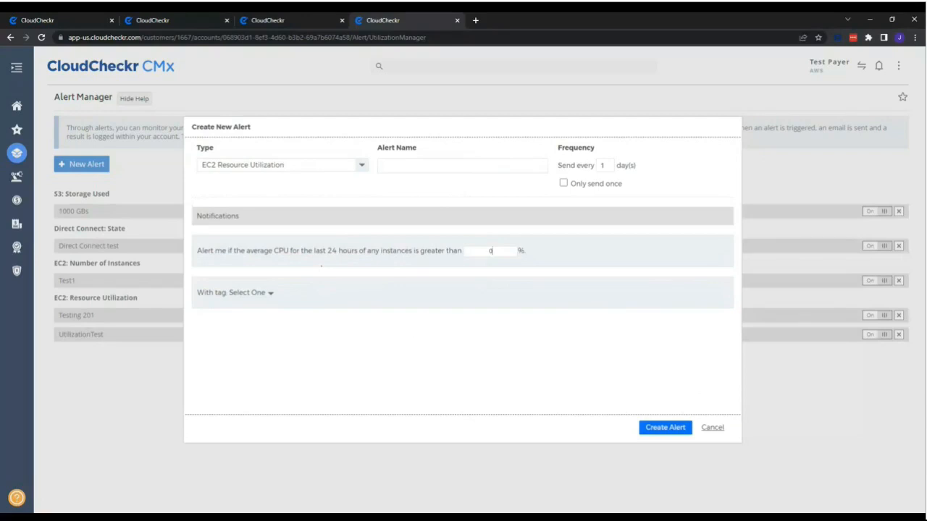
{"action": "left_click_drag", "start_coordinate": [495, 251], "coordinate": [458, 253]}
{"action": "type", "text": "75"}
Browse the tags offered for the CPU utilization alert and close the list without choosing one.
{"action": "left_click", "coordinate": [262, 294]}
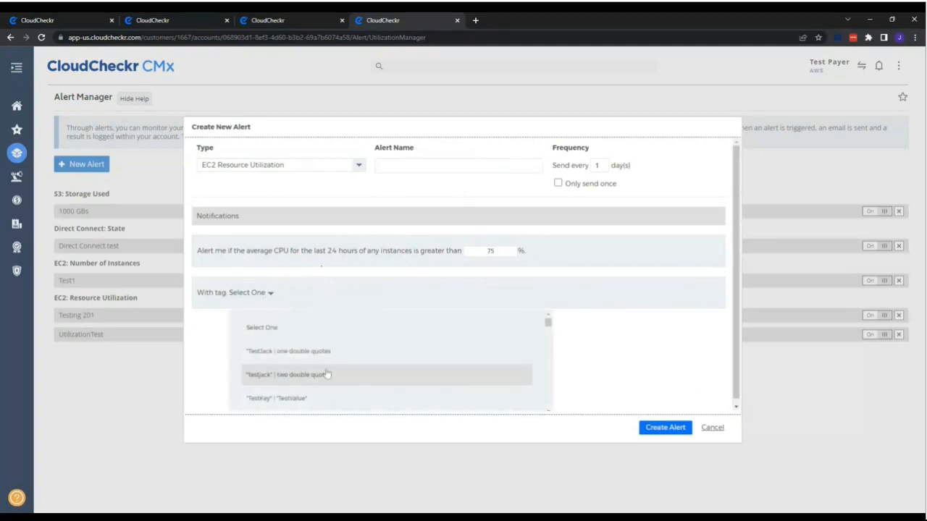
{"action": "scroll", "coordinate": [362, 372], "scroll_direction": "down", "scroll_amount": 6}
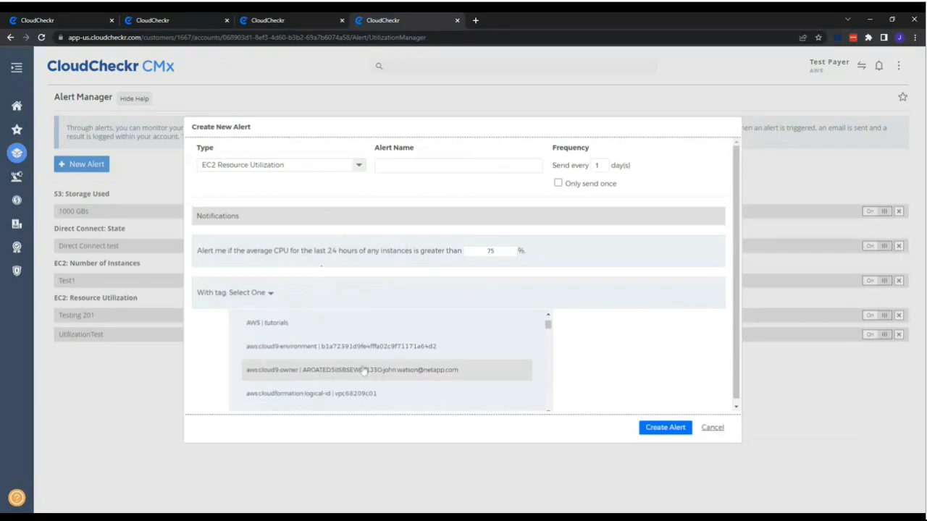
{"action": "scroll", "coordinate": [364, 370], "scroll_direction": "down", "scroll_amount": 3}
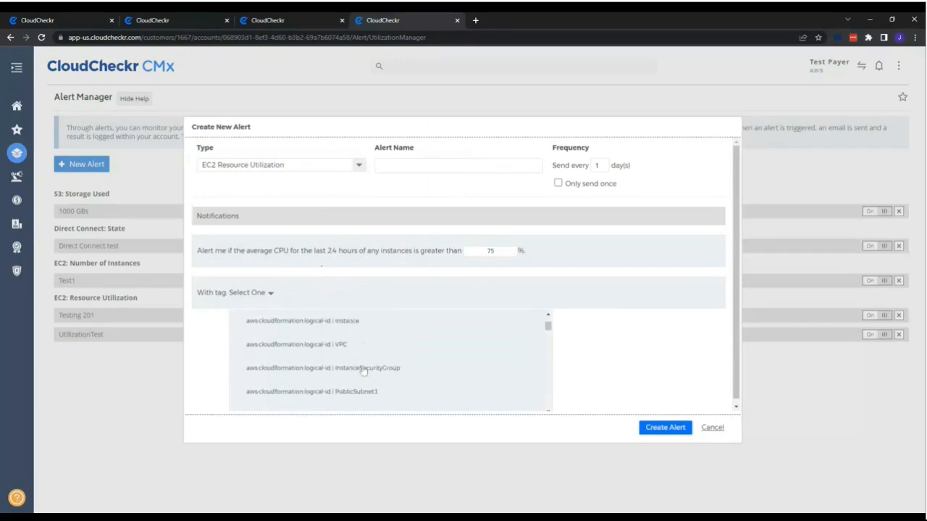
{"action": "left_click", "coordinate": [619, 339]}
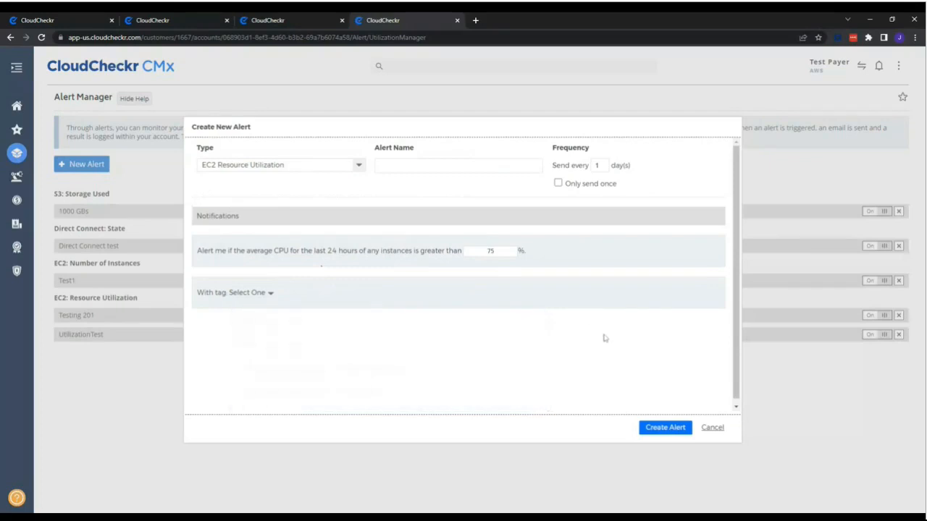
Set the alert type to Reserved Instance Utilization and select EC2 Instances, RDS DB Instances and ElastiCache Clusters.
{"action": "left_click", "coordinate": [348, 168]}
{"action": "scroll", "coordinate": [321, 234], "scroll_direction": "down", "scroll_amount": 1}
{"action": "left_click", "coordinate": [307, 229]}
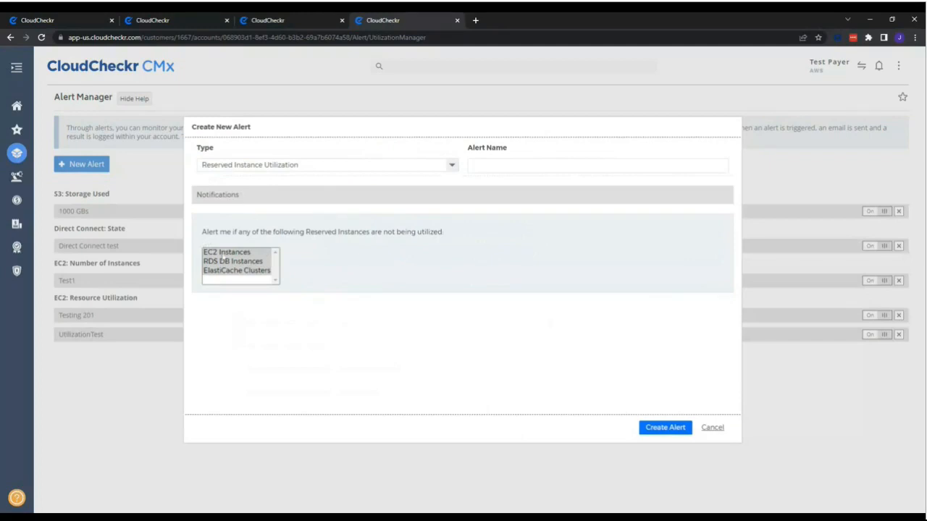
{"action": "left_click", "coordinate": [244, 262]}
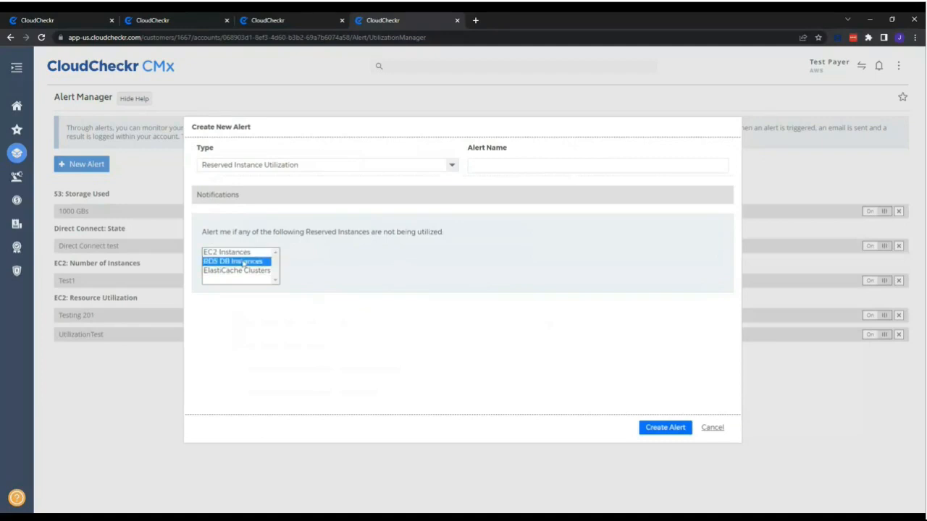
{"action": "left_click", "coordinate": [243, 271]}
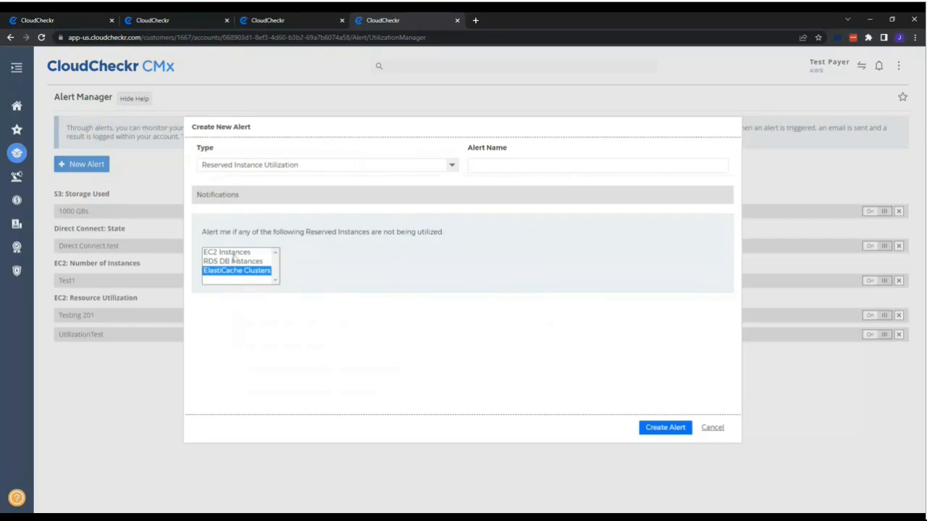
{"action": "left_click", "coordinate": [233, 254], "text": "shift"}
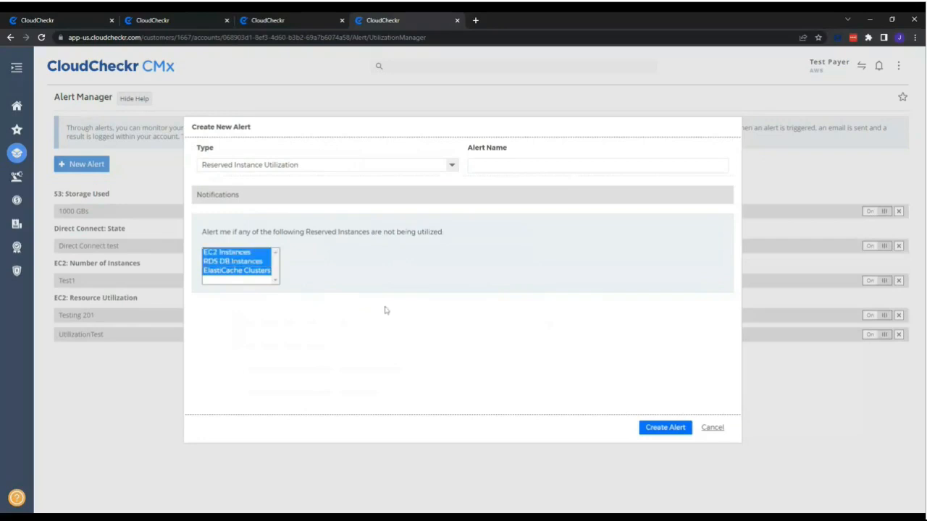
Set the alert type to S3 Storage Used with a total storage size threshold of less than 2000 GB.
{"action": "left_click", "coordinate": [382, 166]}
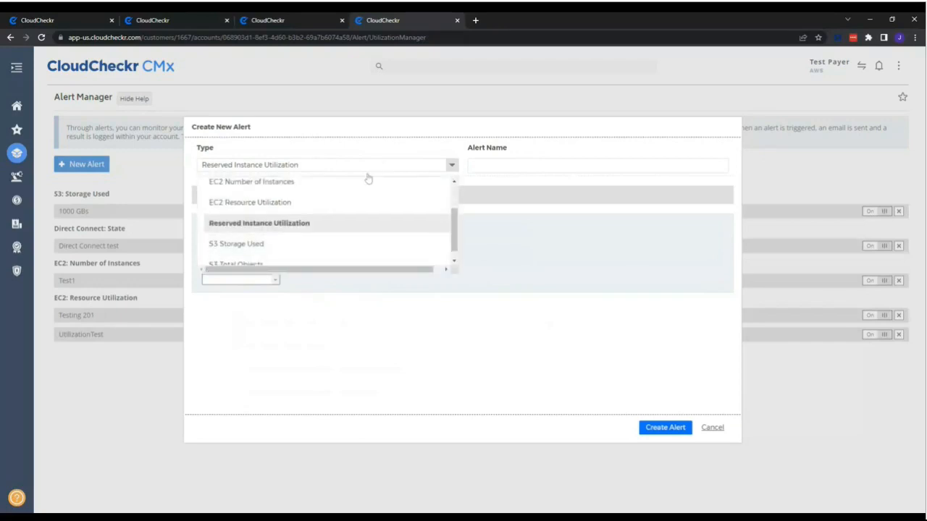
{"action": "left_click", "coordinate": [294, 245]}
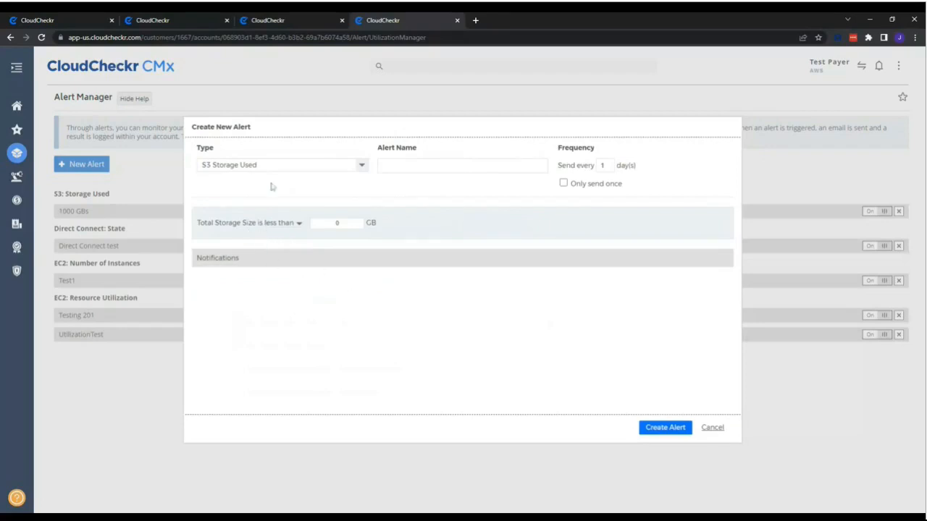
{"action": "left_click", "coordinate": [299, 225]}
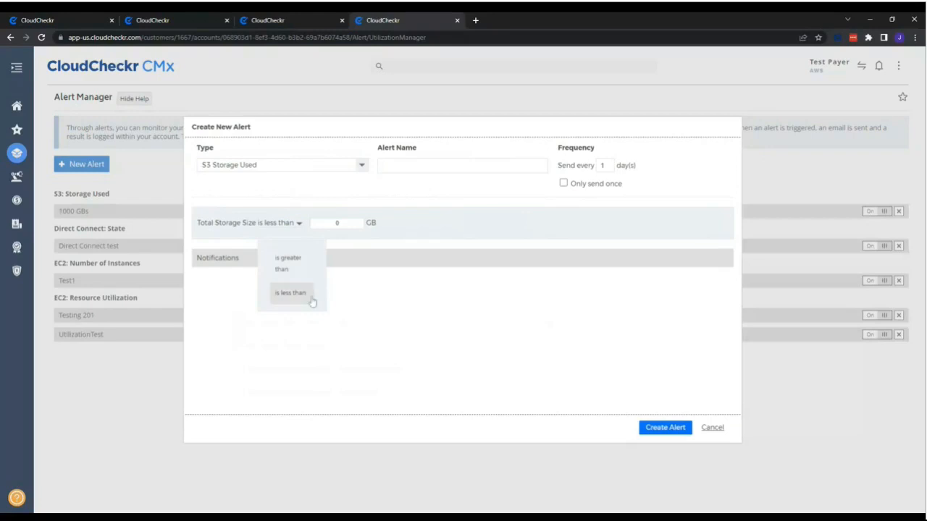
{"action": "double_click", "coordinate": [336, 223]}
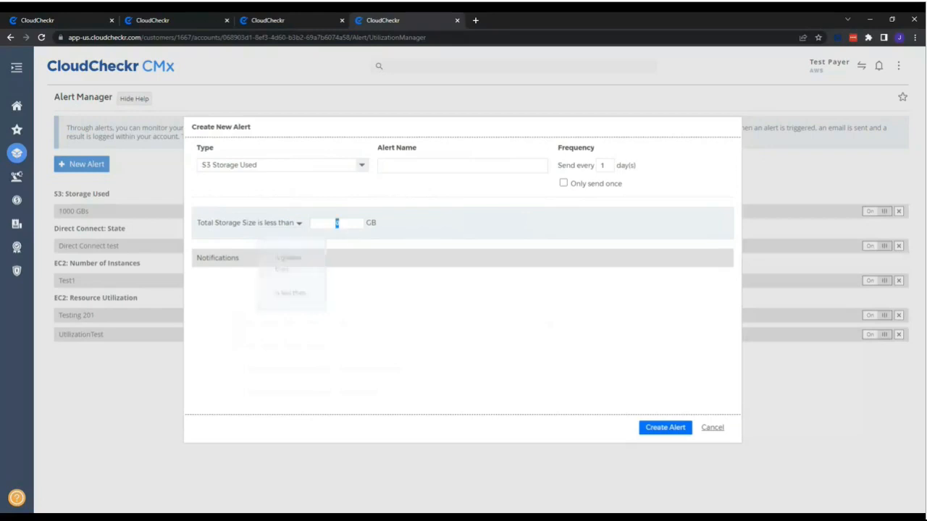
{"action": "type", "text": "2000"}
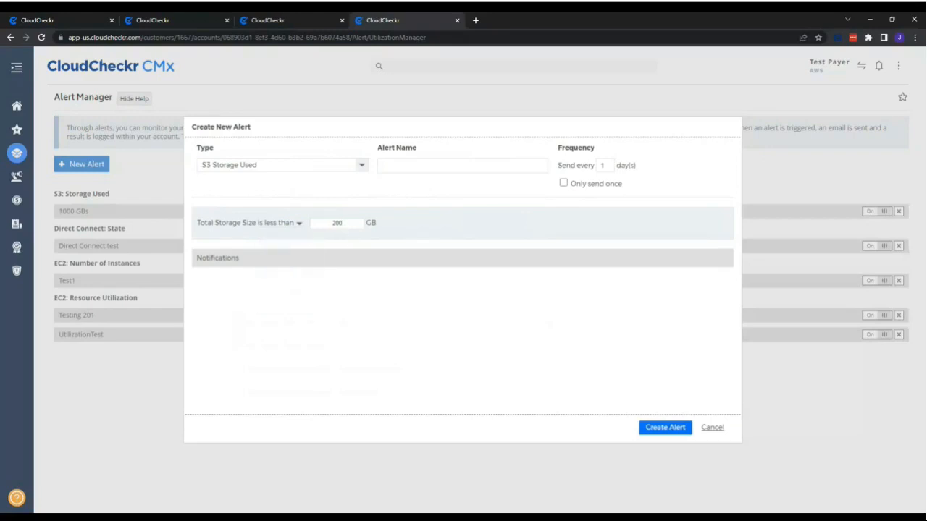
Switch the total storage size condition to "is greater than" and back to "is less than".
{"action": "left_click", "coordinate": [299, 223]}
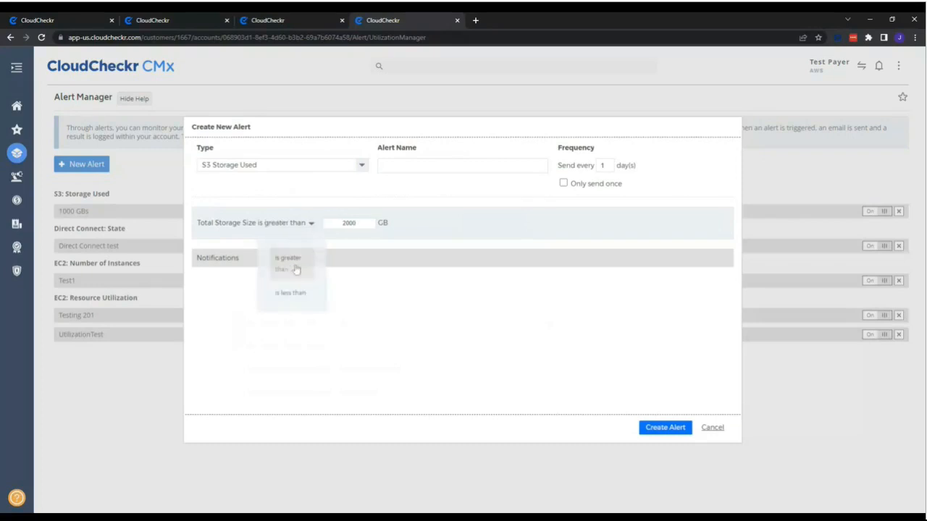
{"action": "left_click", "coordinate": [295, 267]}
{"action": "left_click", "coordinate": [310, 224]}
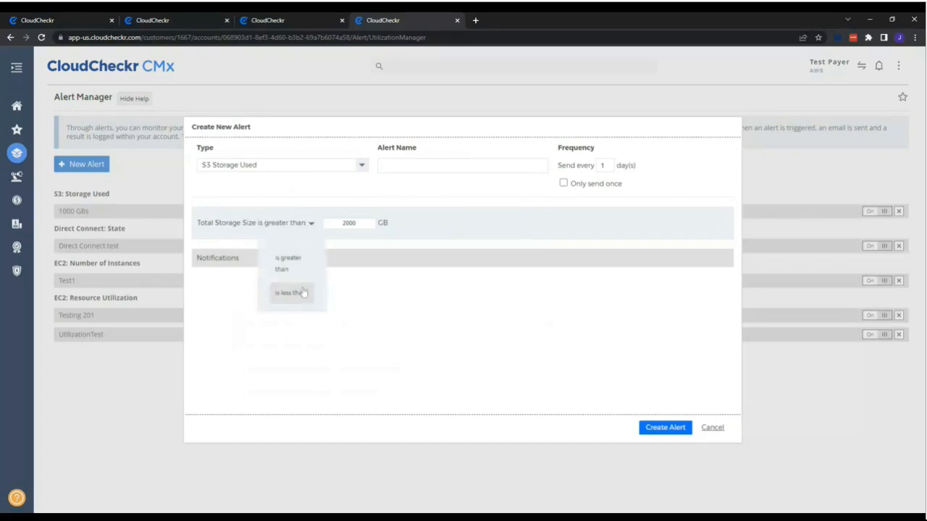
{"action": "left_click", "coordinate": [303, 292]}
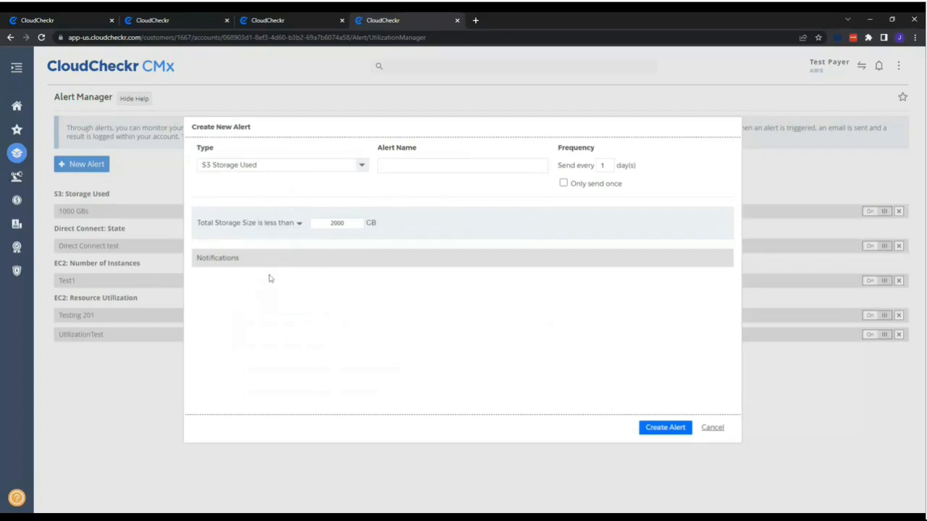
Expand the notification settings of the S3 storage alert to review the email and integration options, and collapse them.
{"action": "left_click", "coordinate": [225, 265]}
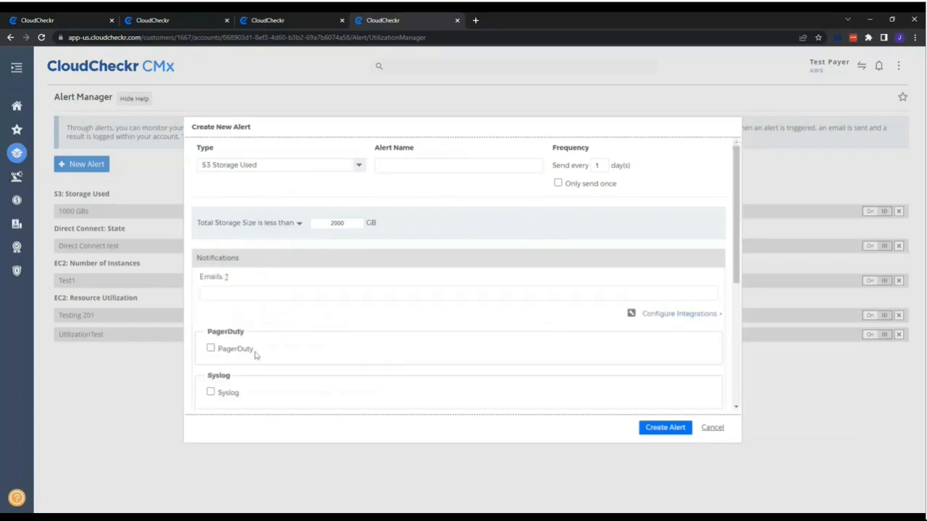
{"action": "left_click", "coordinate": [226, 259]}
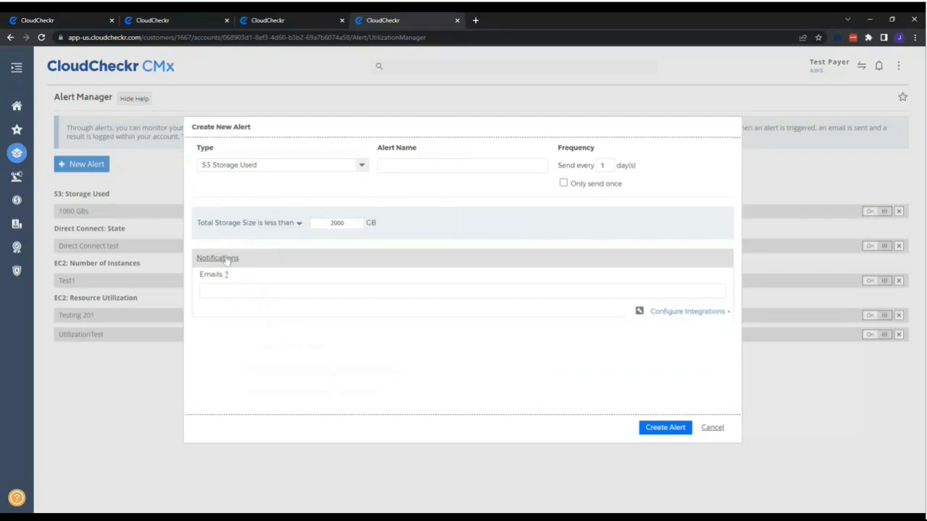
Set the alert type to S3 Total Objects and view the comparison options for the total number of objects.
{"action": "left_click", "coordinate": [258, 171]}
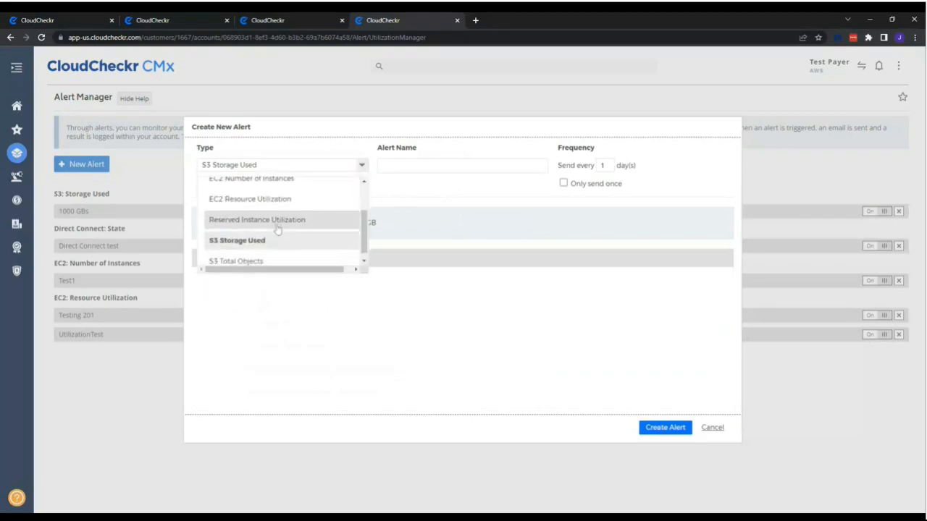
{"action": "scroll", "coordinate": [277, 239], "scroll_direction": "down", "scroll_amount": 1}
{"action": "left_click", "coordinate": [276, 254]}
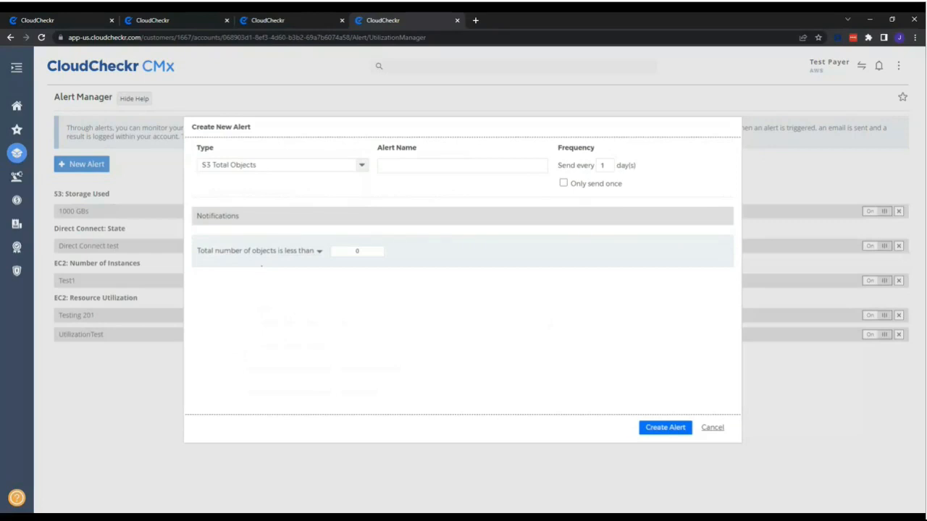
{"action": "left_click", "coordinate": [318, 251]}
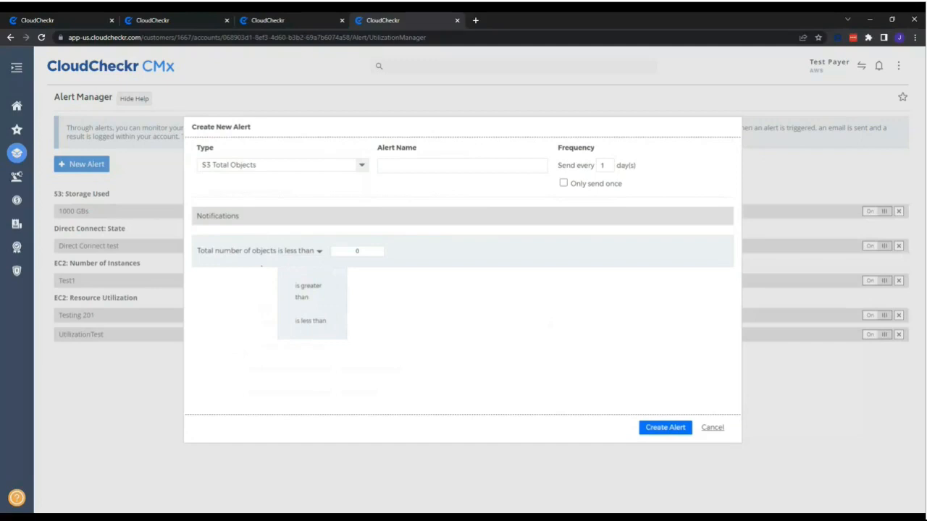
{"action": "left_click", "coordinate": [437, 280]}
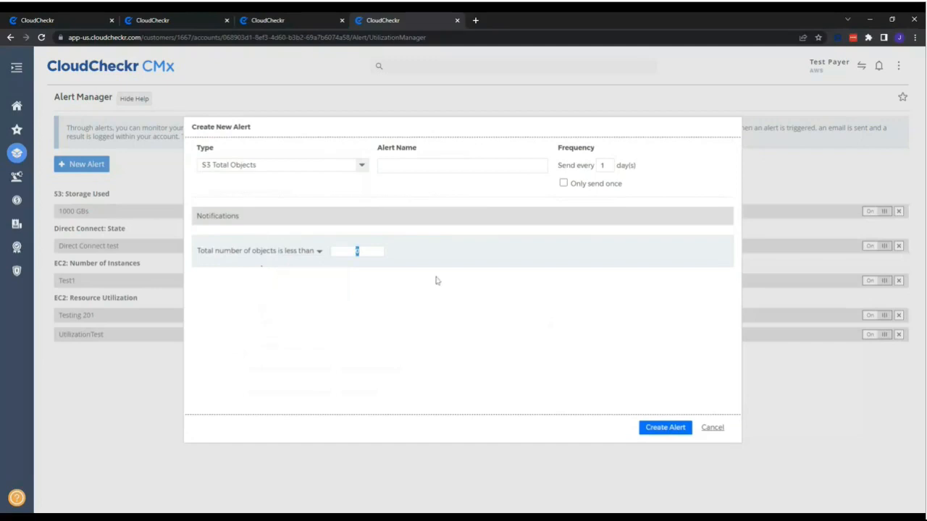